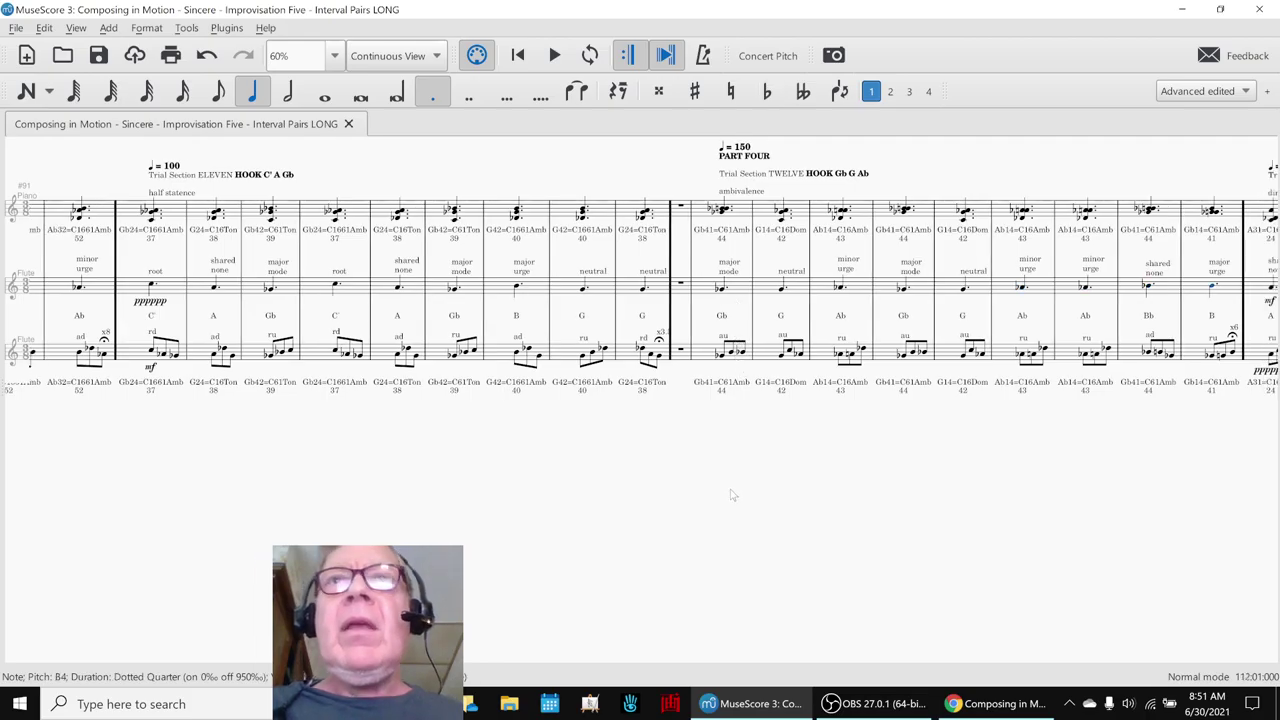
Step: Scroll the score to Trial Section Twelve and mark the start of PART FOUR
{"action": "scroll", "coordinate": [457, 514], "scroll_direction": "right", "scroll_amount": 3}
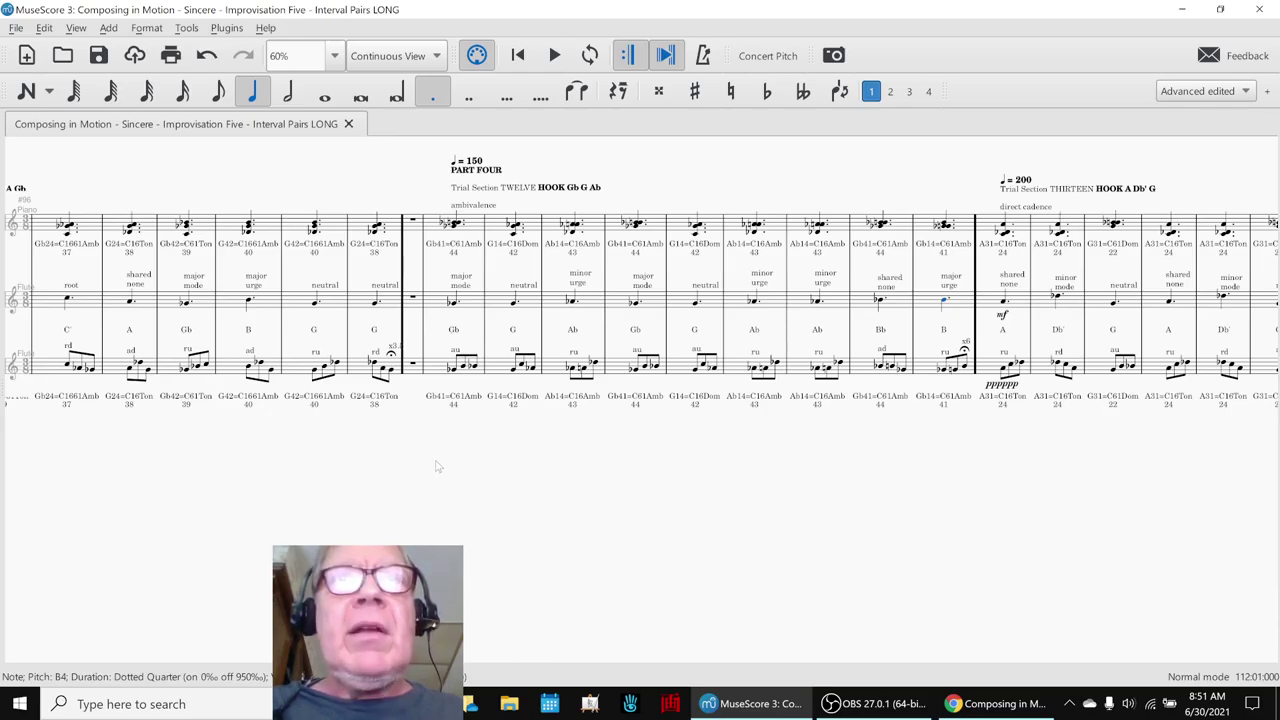
{"action": "left_click", "coordinate": [434, 371]}
Step: Replay the PART FOUR passage, then lower the flute arpeggio B♭4 note to A♭4
{"action": "key", "text": "space"}
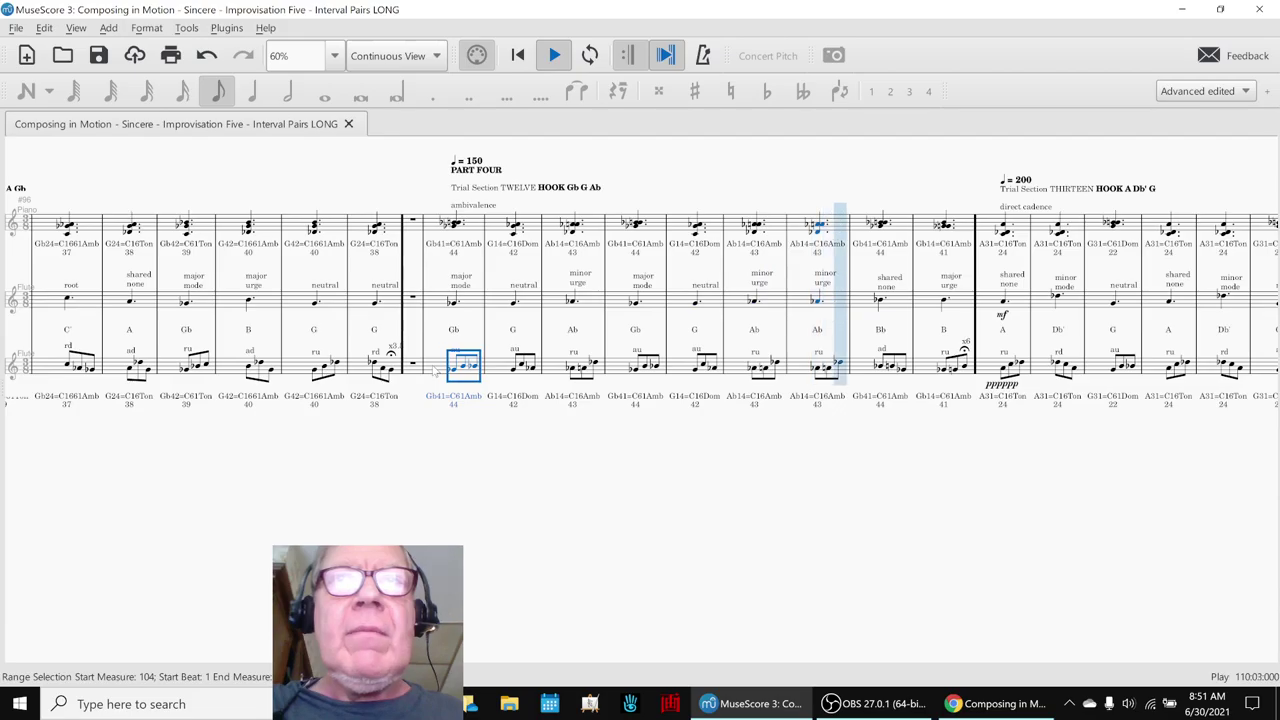
{"action": "key", "text": "space"}
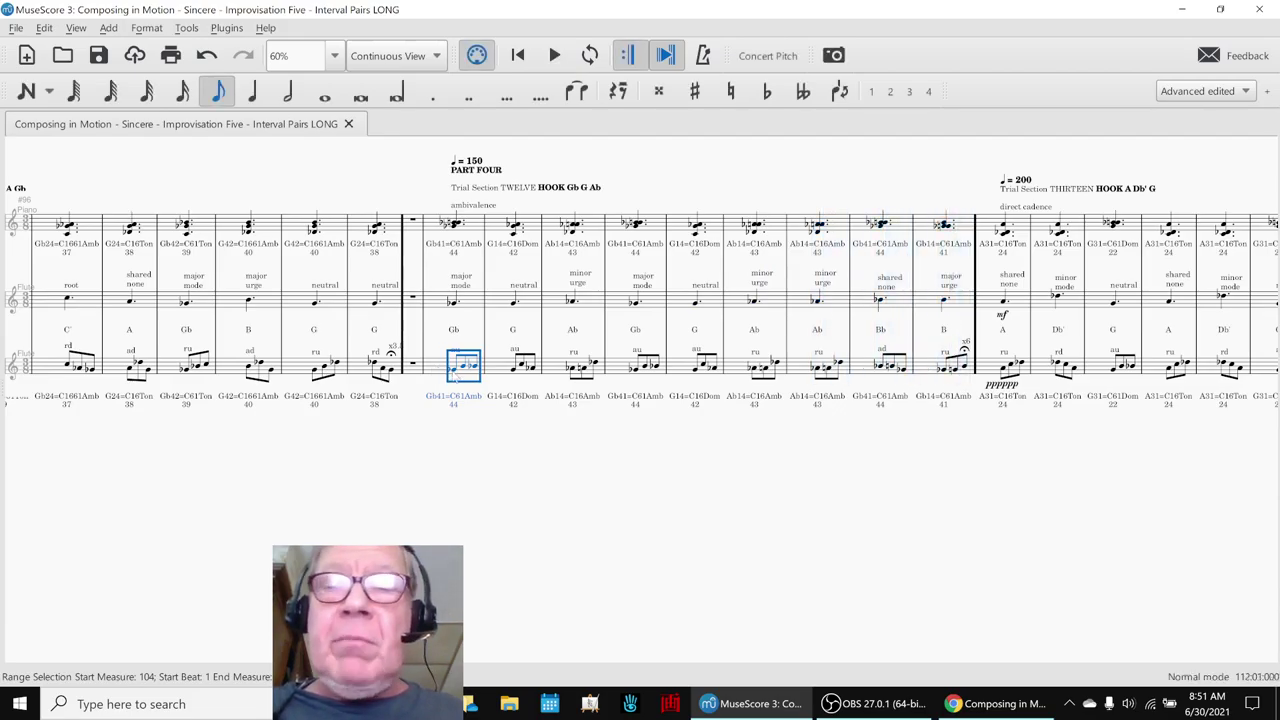
{"action": "left_click", "coordinate": [454, 374]}
{"action": "key", "text": "Down"}
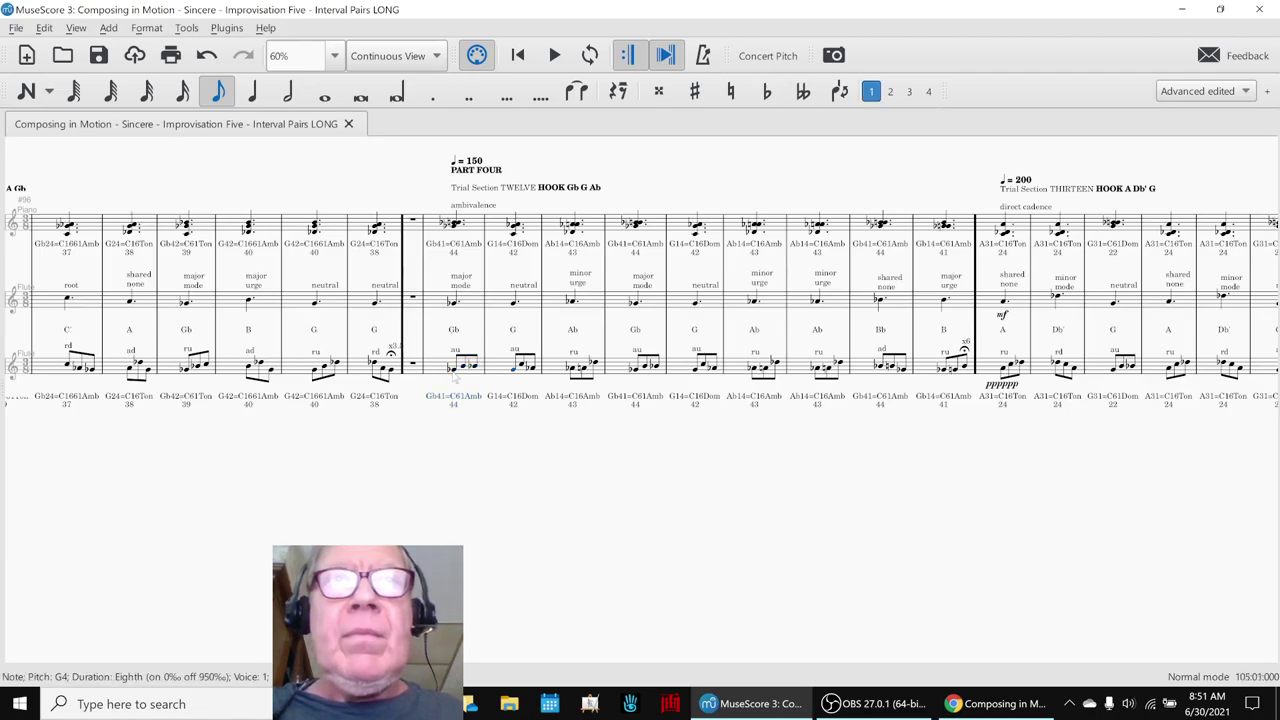
{"action": "key", "text": "Down"}
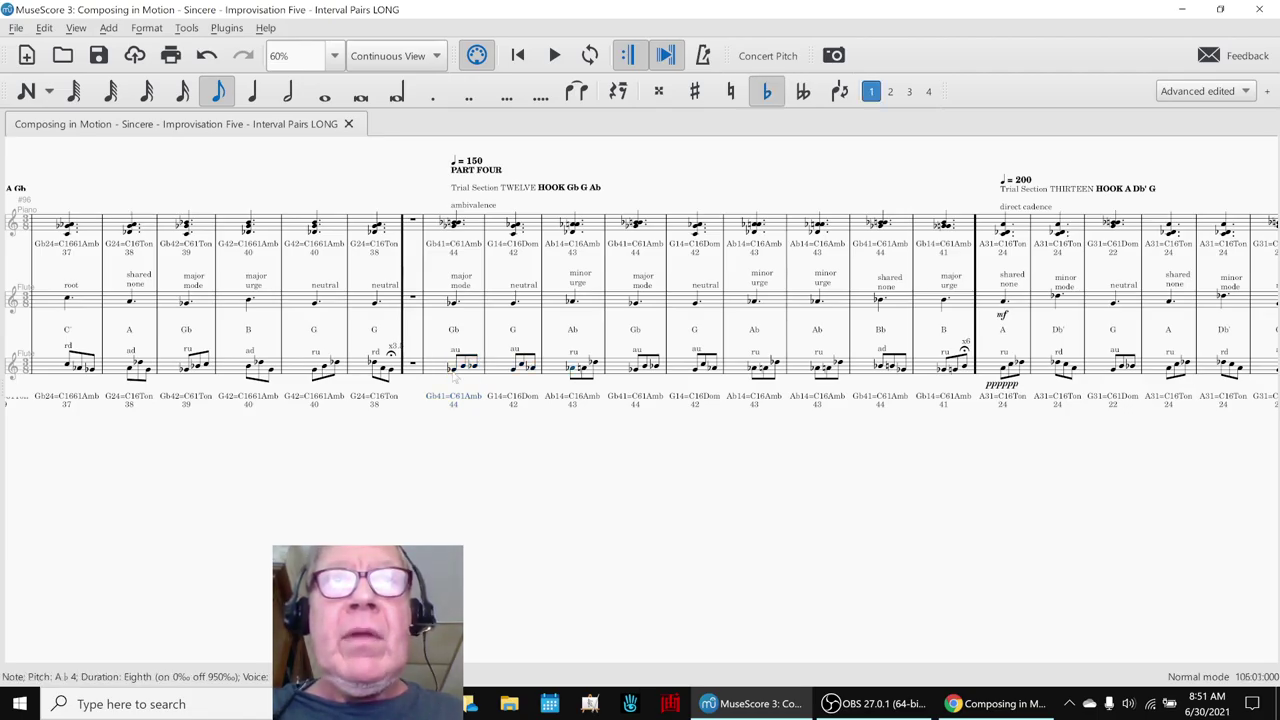
Step: Step through the neighbouring arpeggio notes, then scroll back to Trial Section Eleven's hook measures
{"action": "key", "text": "ctrl+Left"}
{"action": "key", "text": "Right"}
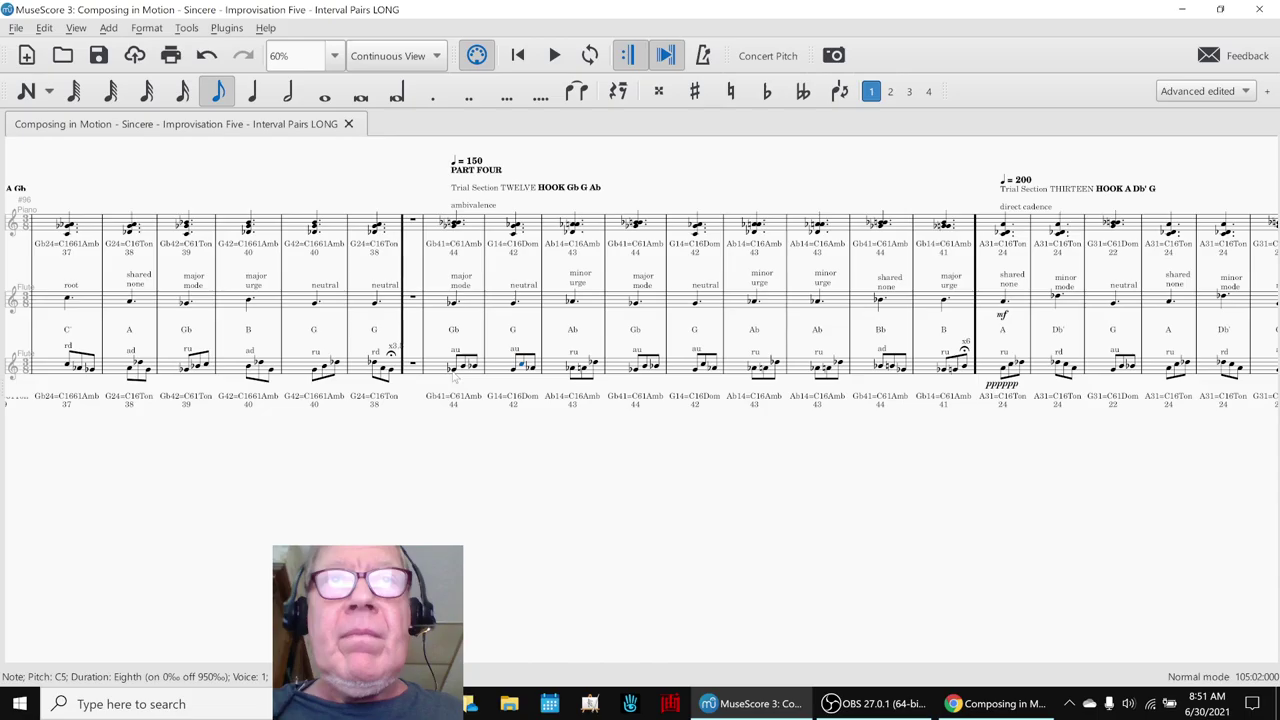
{"action": "key", "text": "Right"}
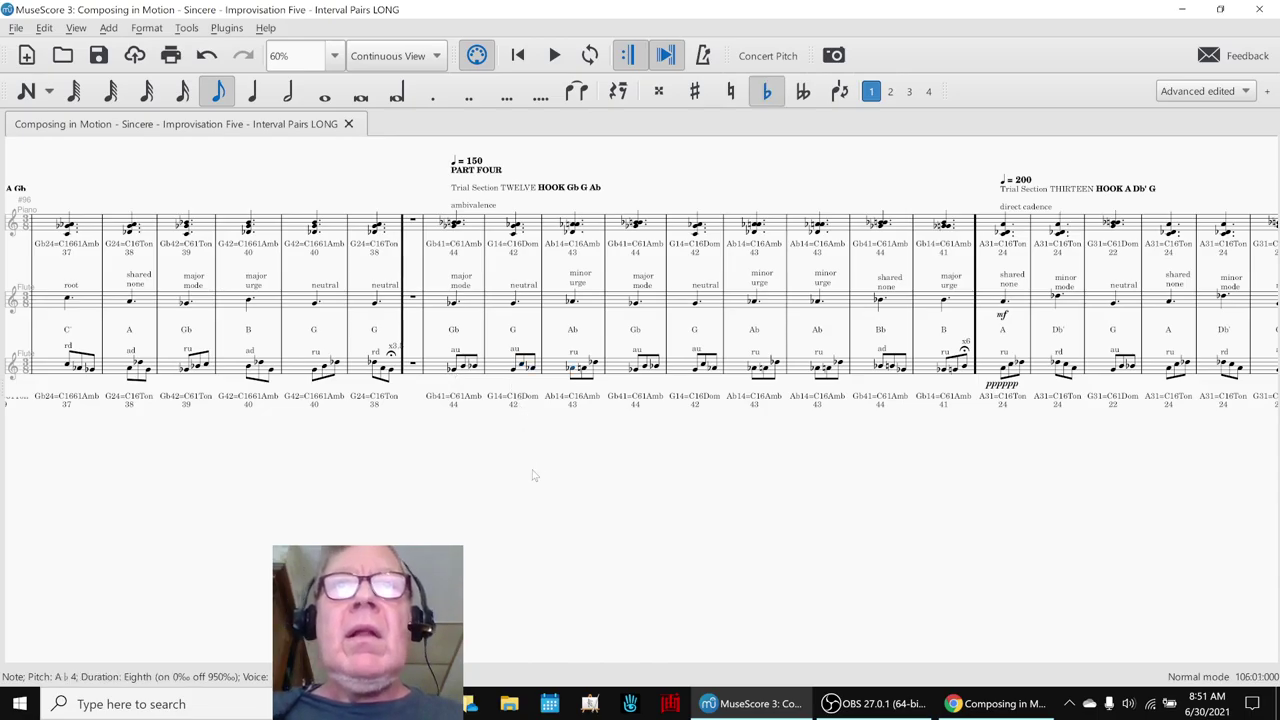
{"action": "scroll", "coordinate": [480, 483], "scroll_direction": "left", "scroll_amount": 3}
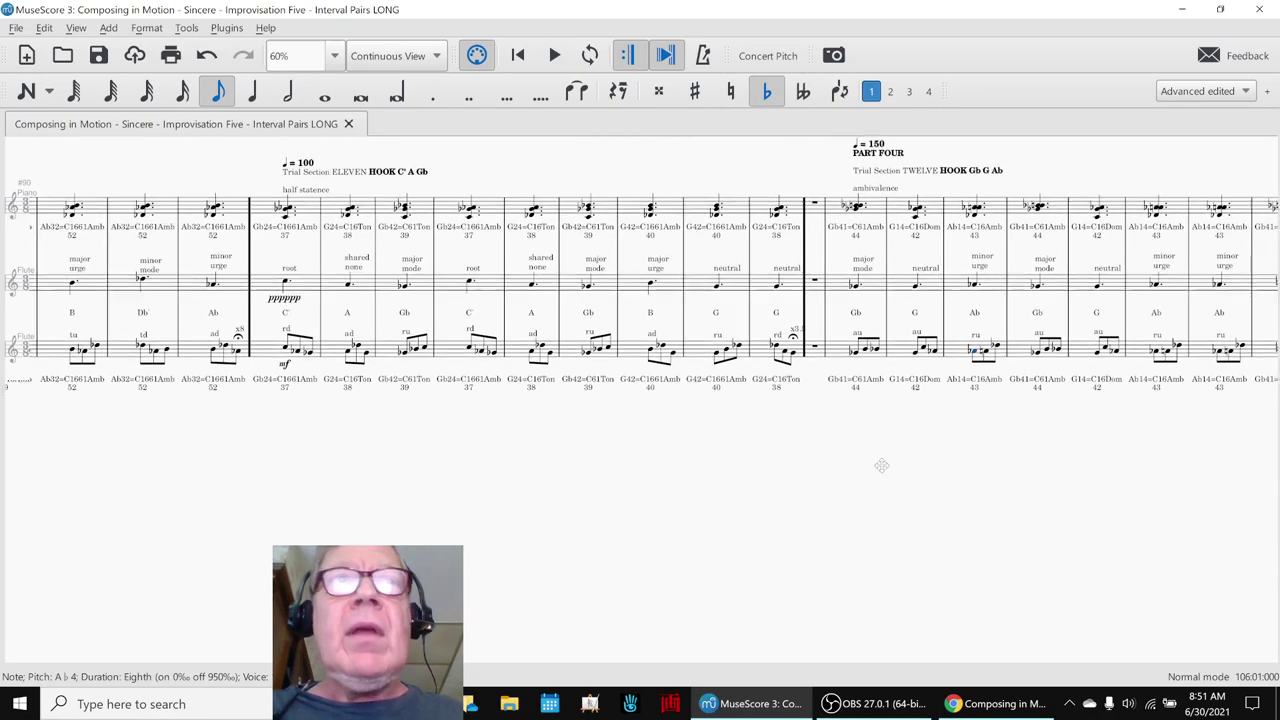
{"action": "scroll", "coordinate": [591, 475], "scroll_direction": "left", "scroll_amount": 3}
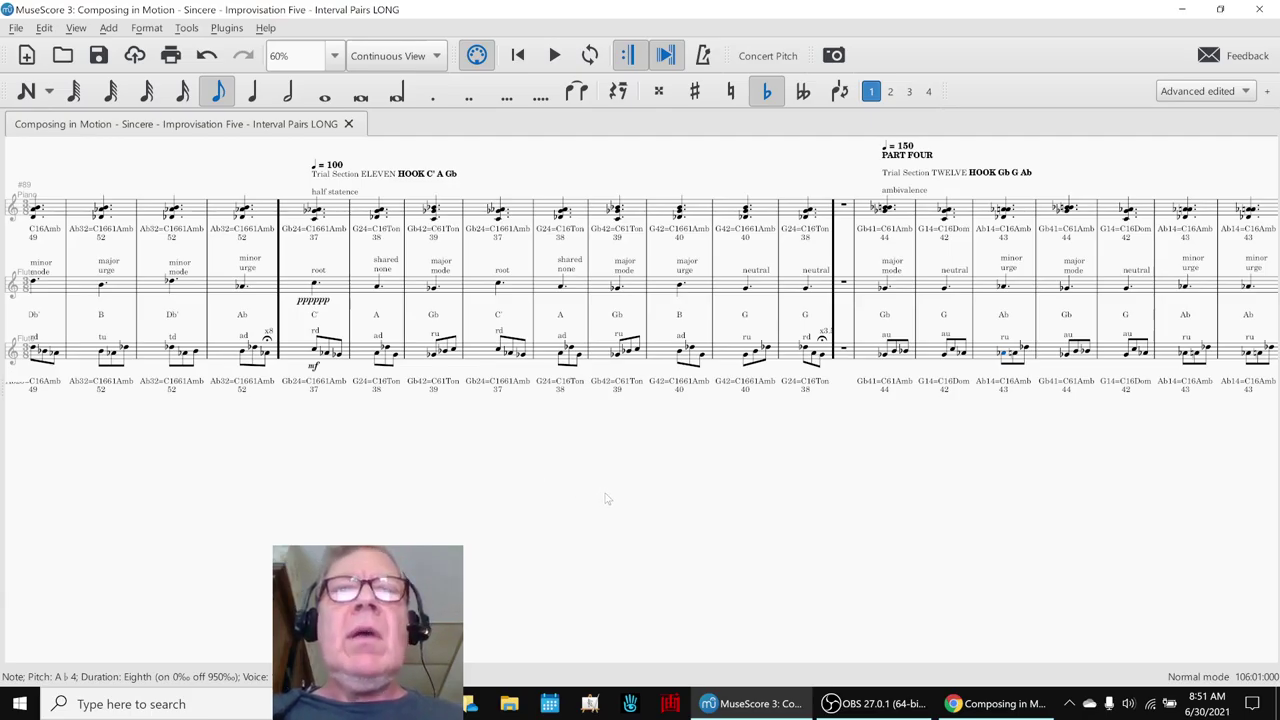
{"action": "left_click", "coordinate": [870, 704]}
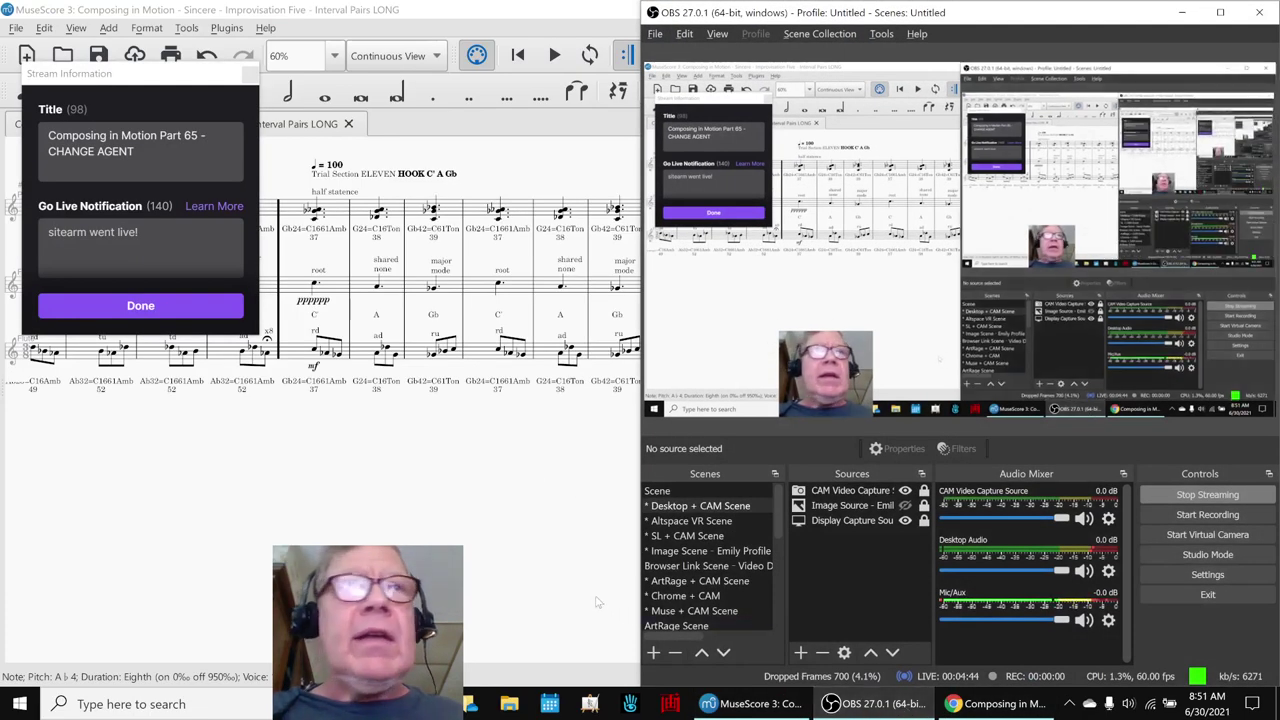
{"action": "left_click", "coordinate": [870, 704]}
{"action": "left_click", "coordinate": [1000, 704]}
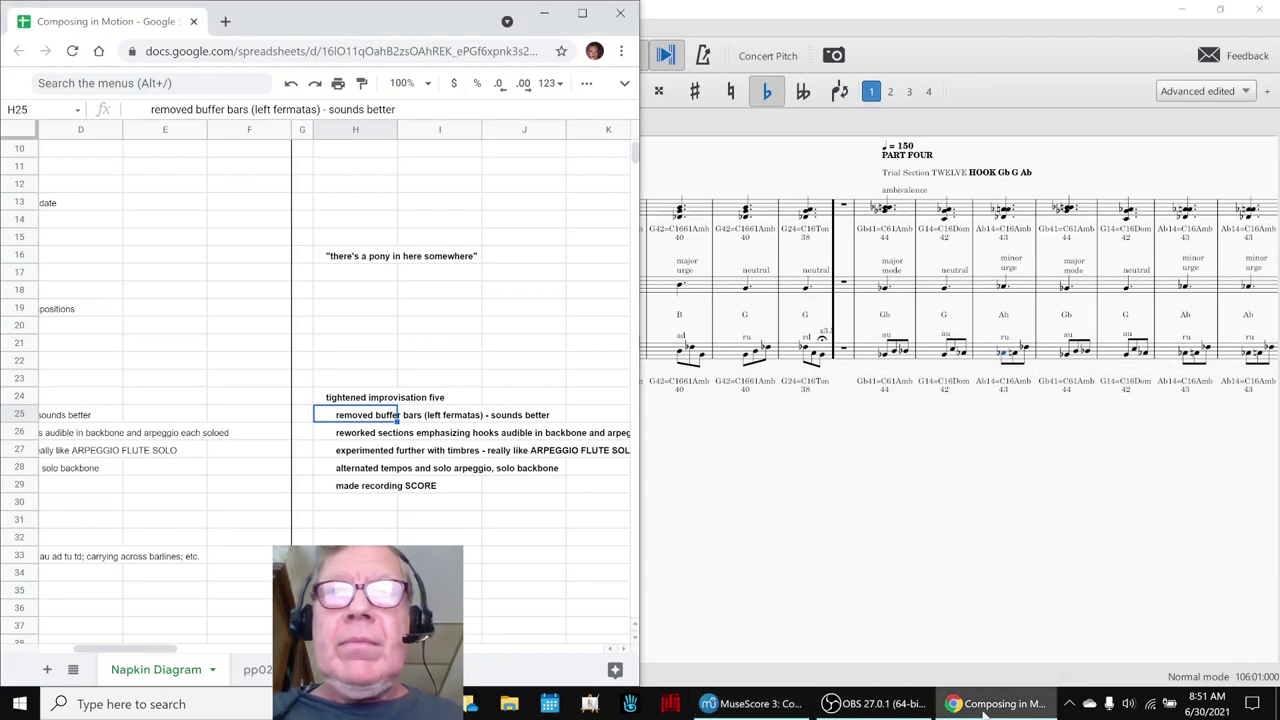
{"action": "key", "text": "Home"}
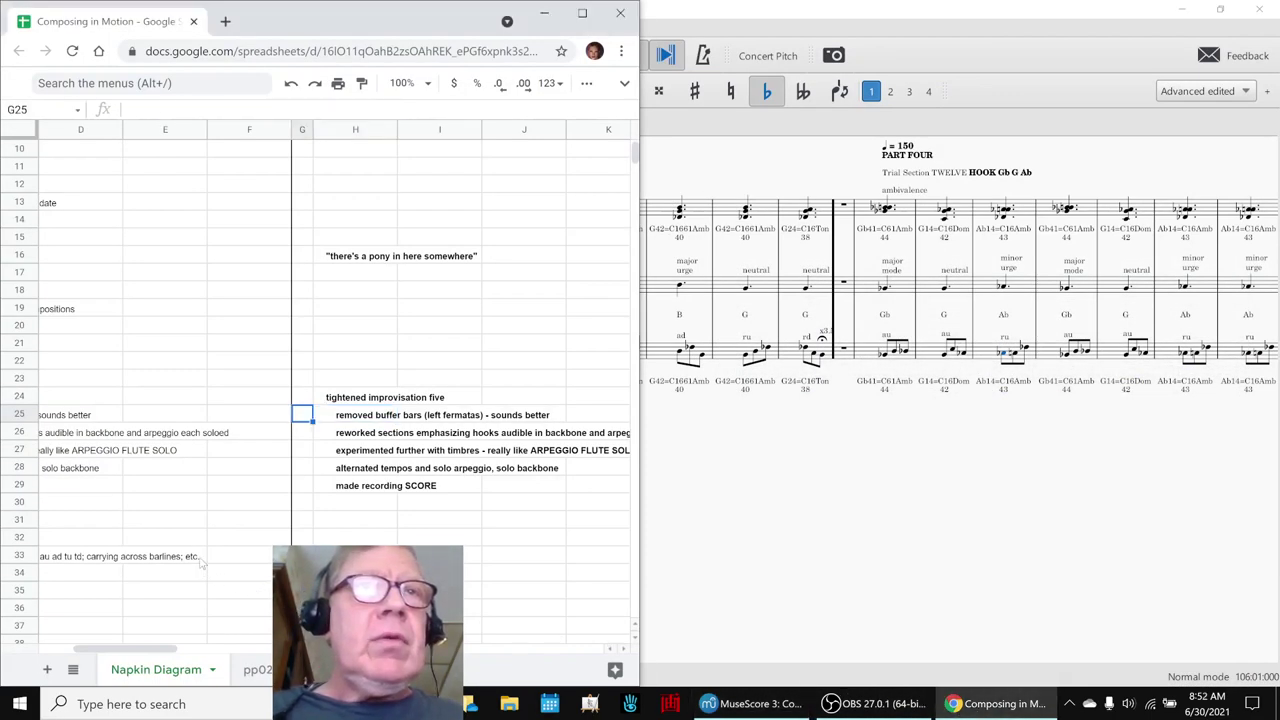
{"action": "key", "text": "Down"}
{"action": "key", "text": "Down"}
{"action": "key", "text": "Down"}
{"action": "key", "text": "Down"}
{"action": "scroll", "coordinate": [200, 563], "scroll_direction": "down", "scroll_amount": 2}
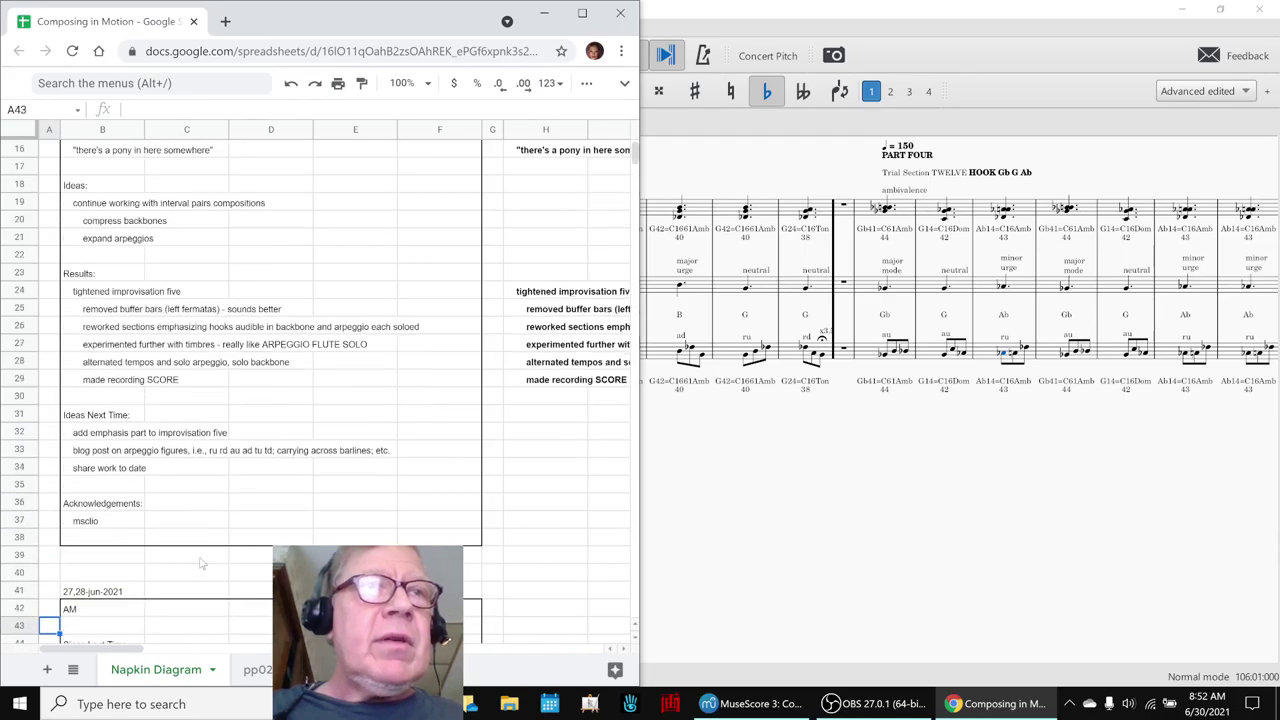
{"action": "key", "text": "Down"}
{"action": "key", "text": "Down"}
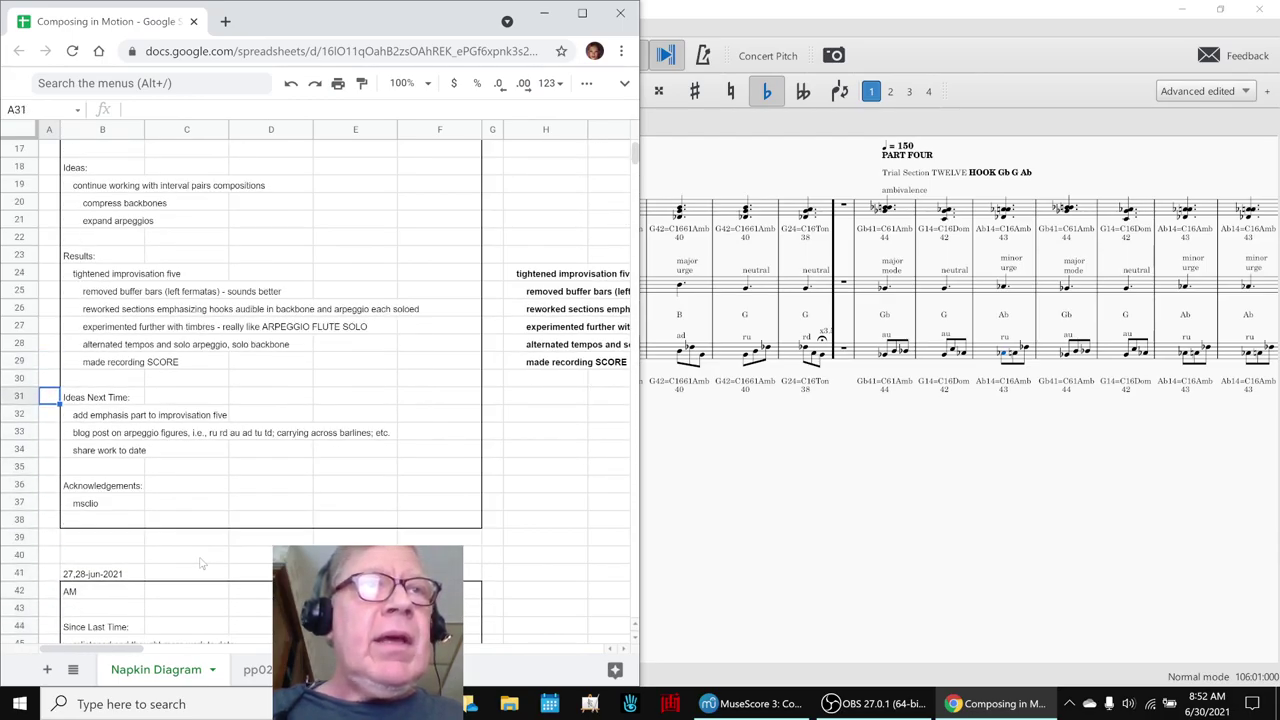
{"action": "key", "text": "Down"}
{"action": "key", "text": "Down"}
{"action": "key", "text": "Right"}
{"action": "key", "text": "Right"}
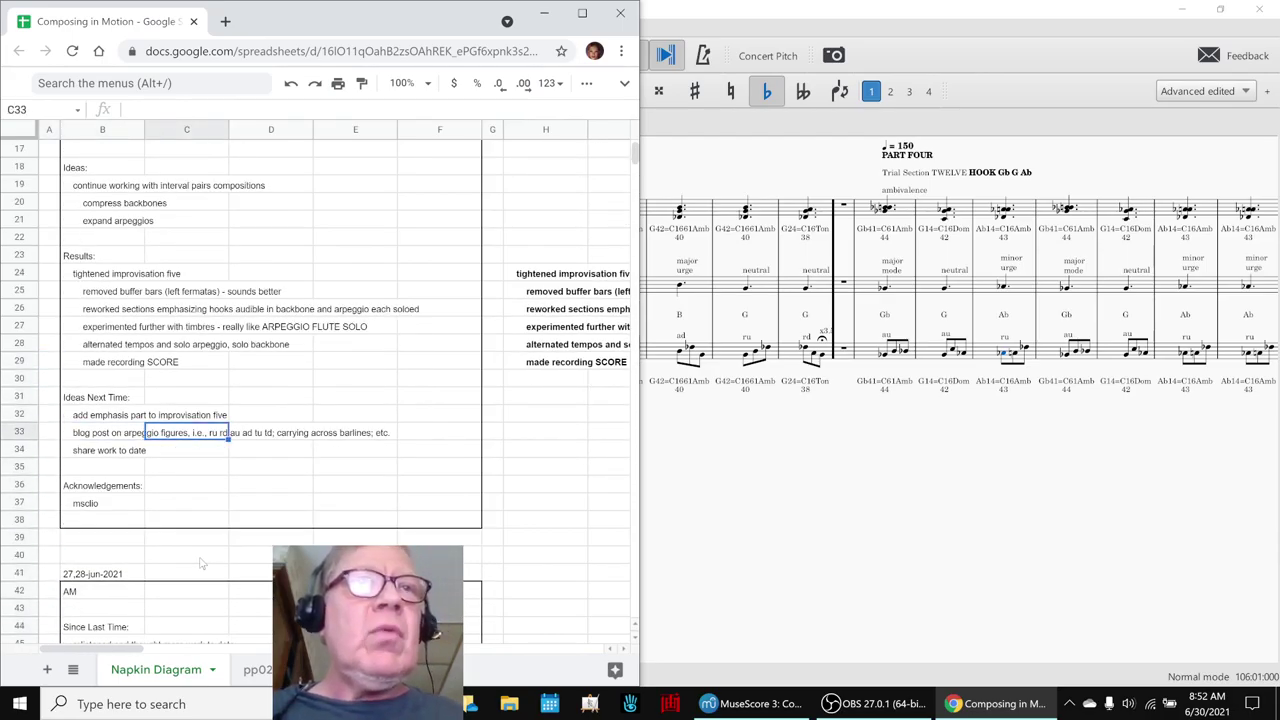
{"action": "key", "text": "Left"}
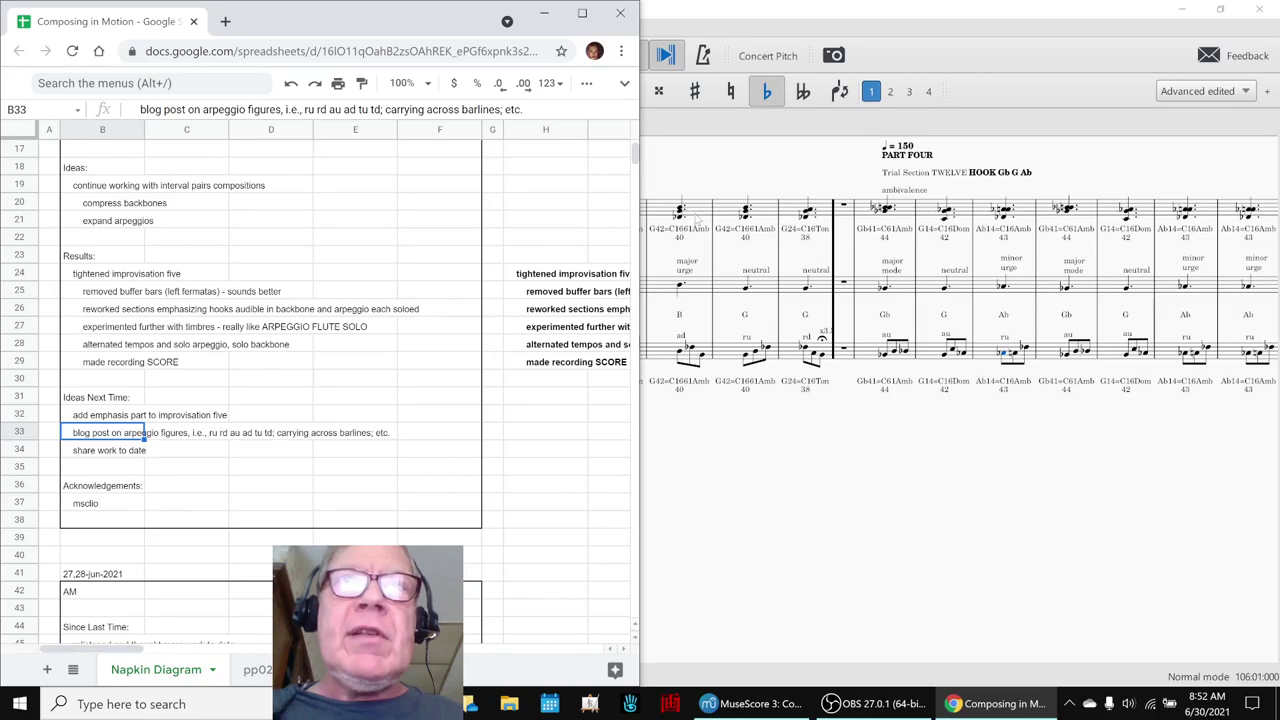
{"action": "left_click", "coordinate": [680, 352]}
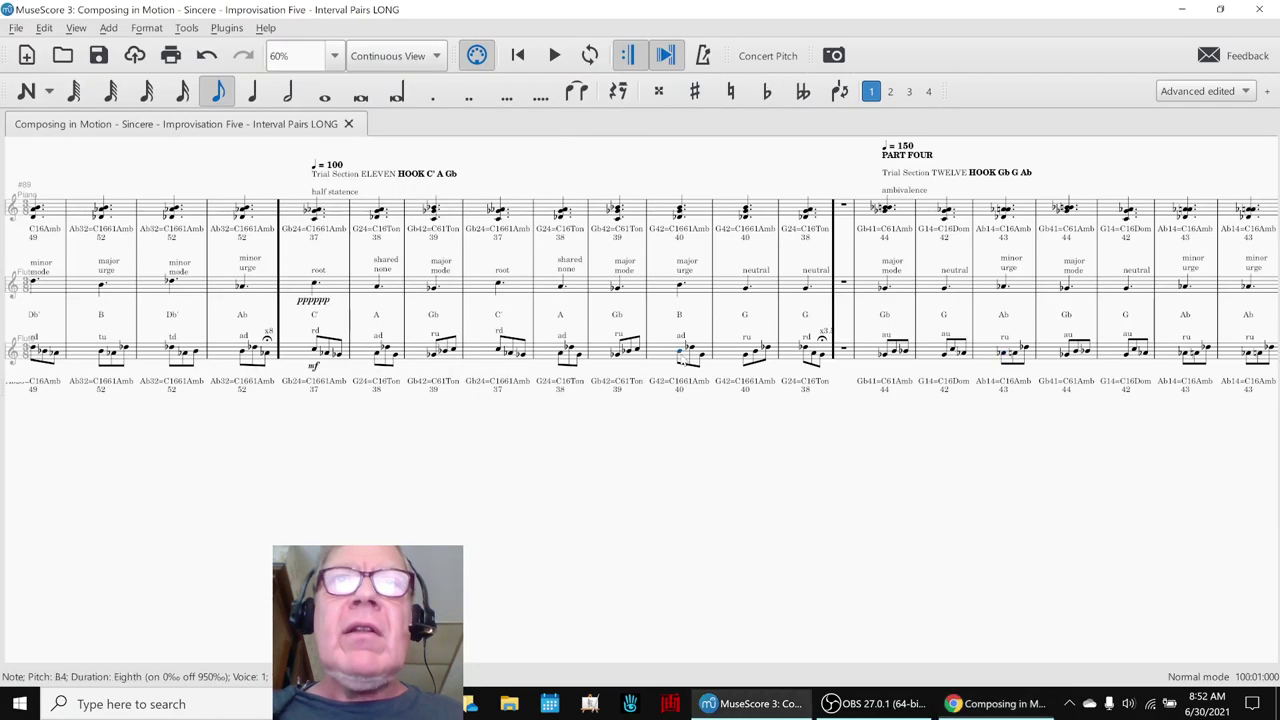
{"action": "left_click", "coordinate": [680, 287]}
{"action": "left_click", "coordinate": [690, 350]}
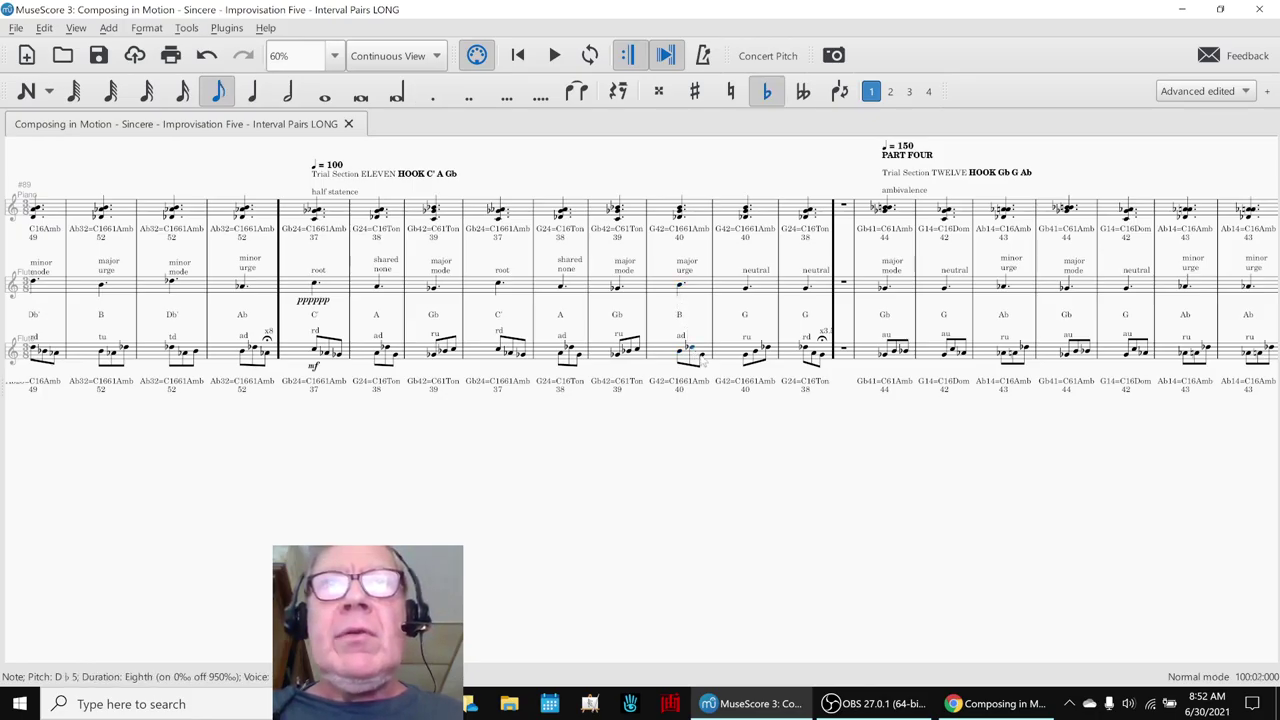
{"action": "left_click", "coordinate": [702, 357]}
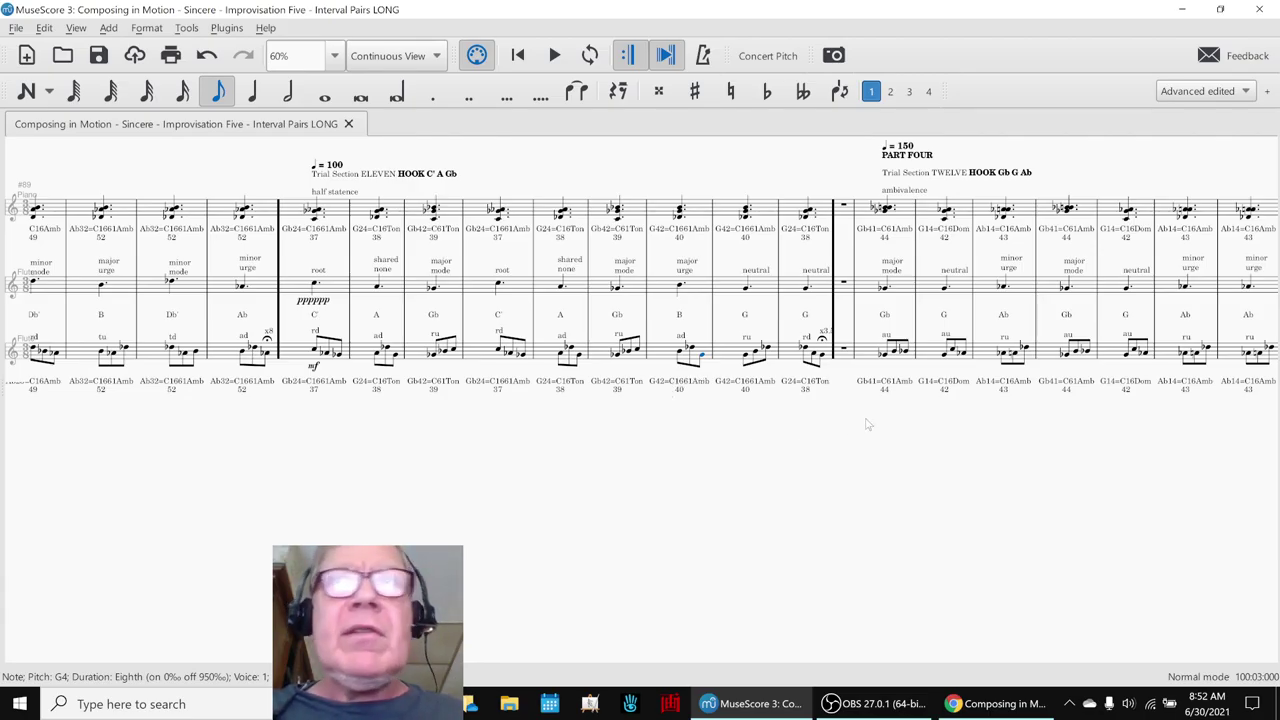
{"action": "left_click", "coordinate": [968, 357]}
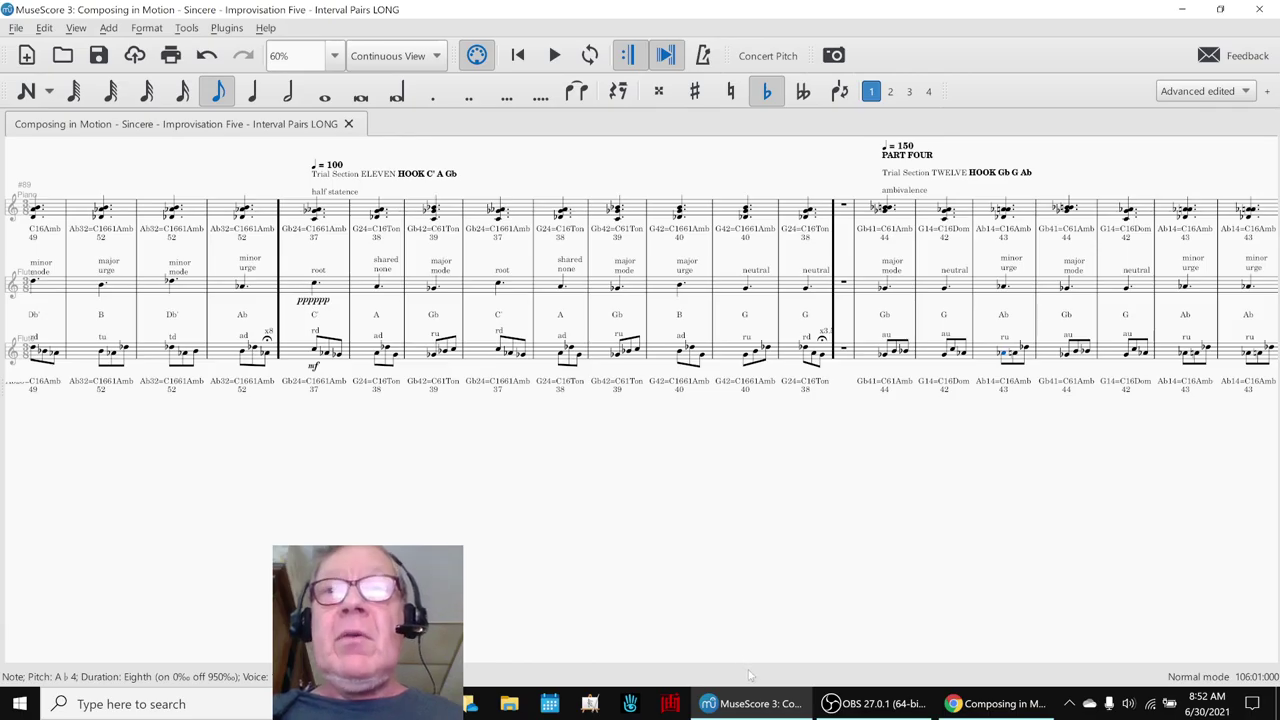
{"action": "left_click", "coordinate": [1000, 703]}
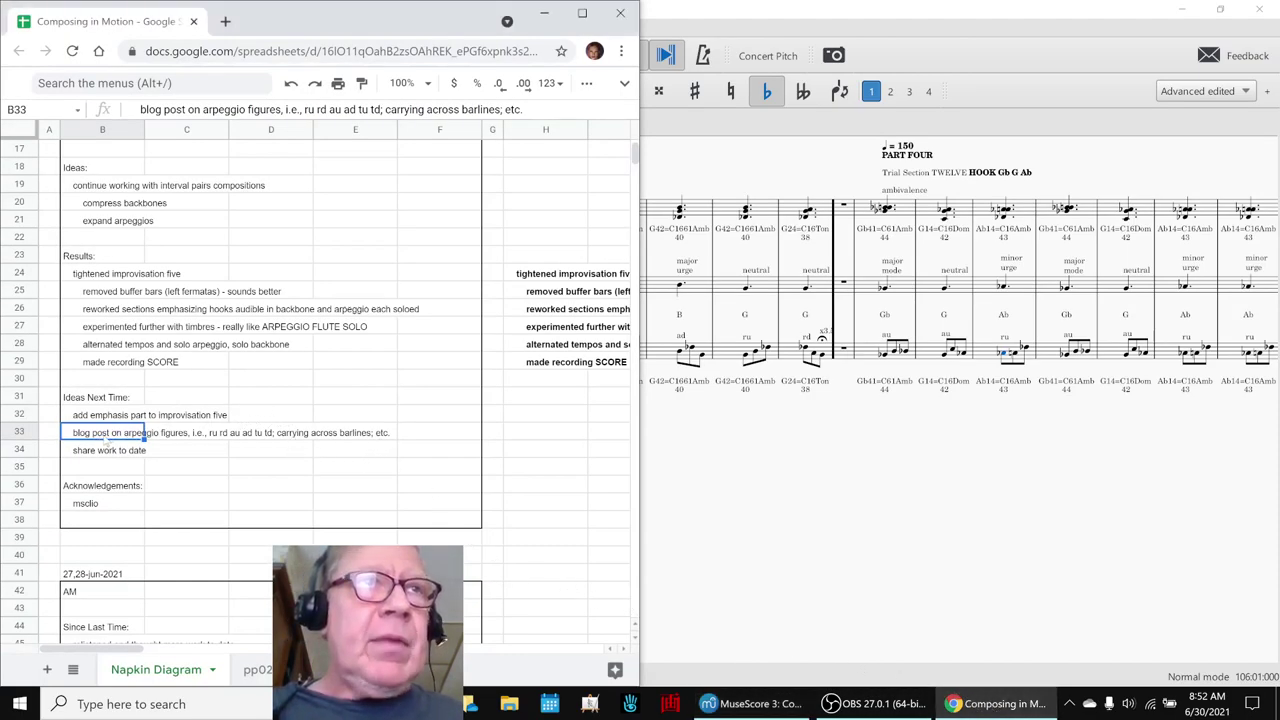
Step: Show the 29-jun-2021 CHANGE AGENT notes with the B16 reflection quote selected, and bring OBS forward
{"action": "left_click", "coordinate": [81, 510]}
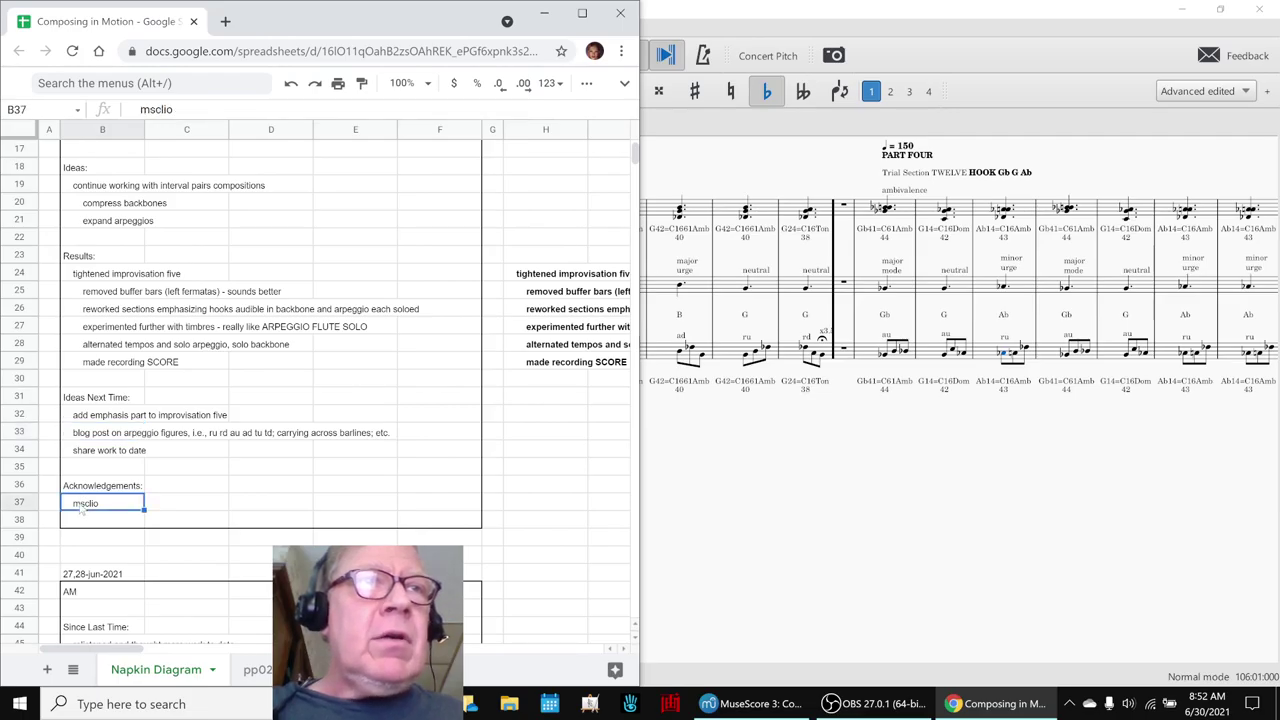
{"action": "scroll", "coordinate": [113, 468], "scroll_direction": "up", "scroll_amount": 3}
{"action": "scroll", "coordinate": [113, 460], "scroll_direction": "up", "scroll_amount": 3}
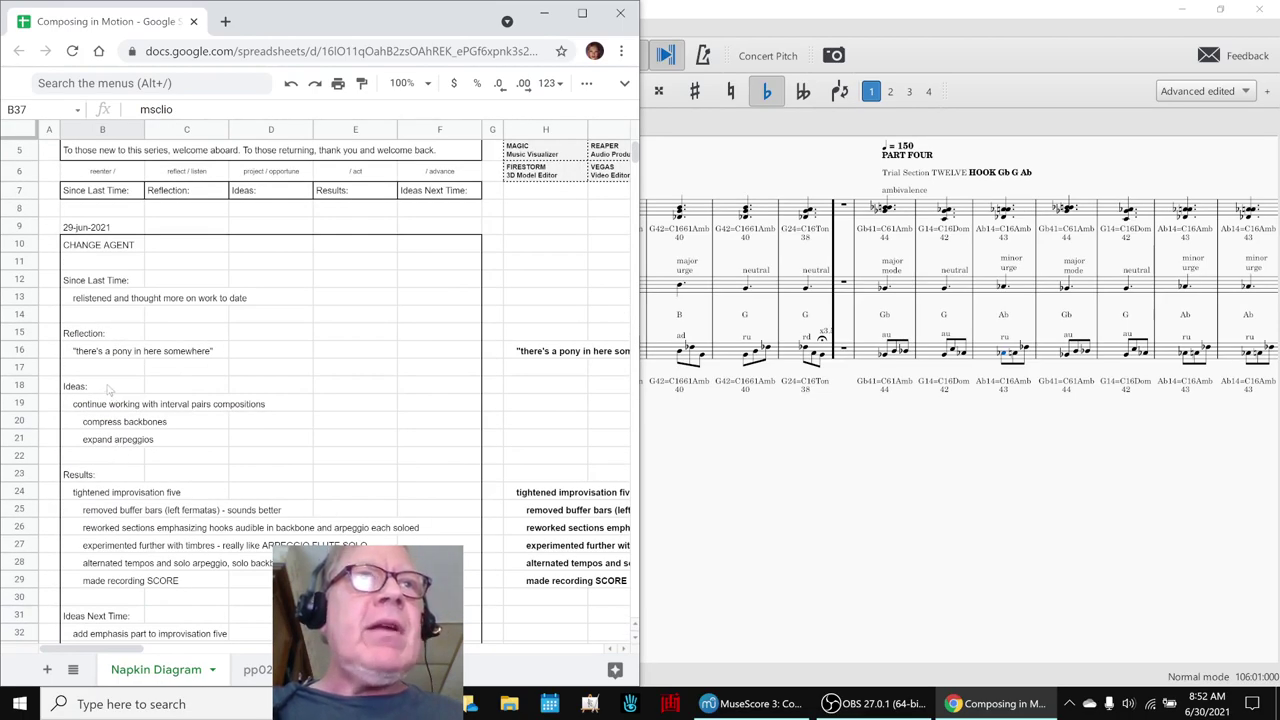
{"action": "left_click", "coordinate": [99, 356]}
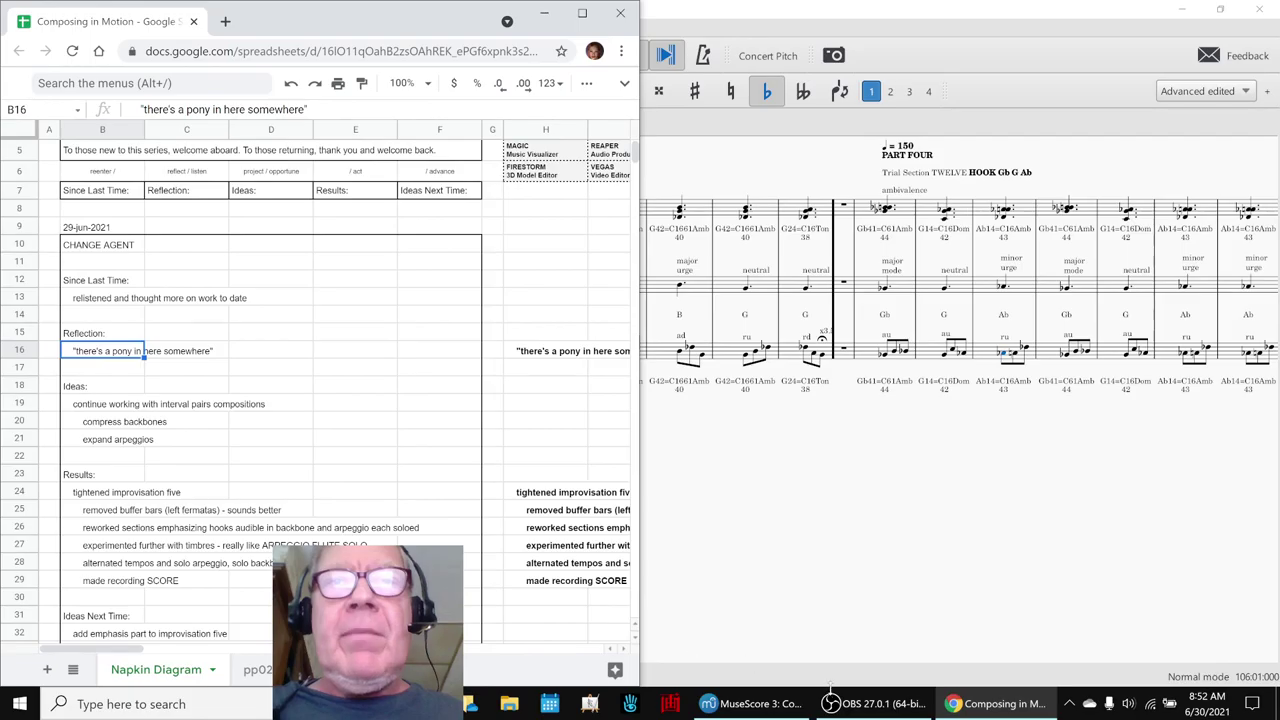
{"action": "left_click", "coordinate": [856, 704]}
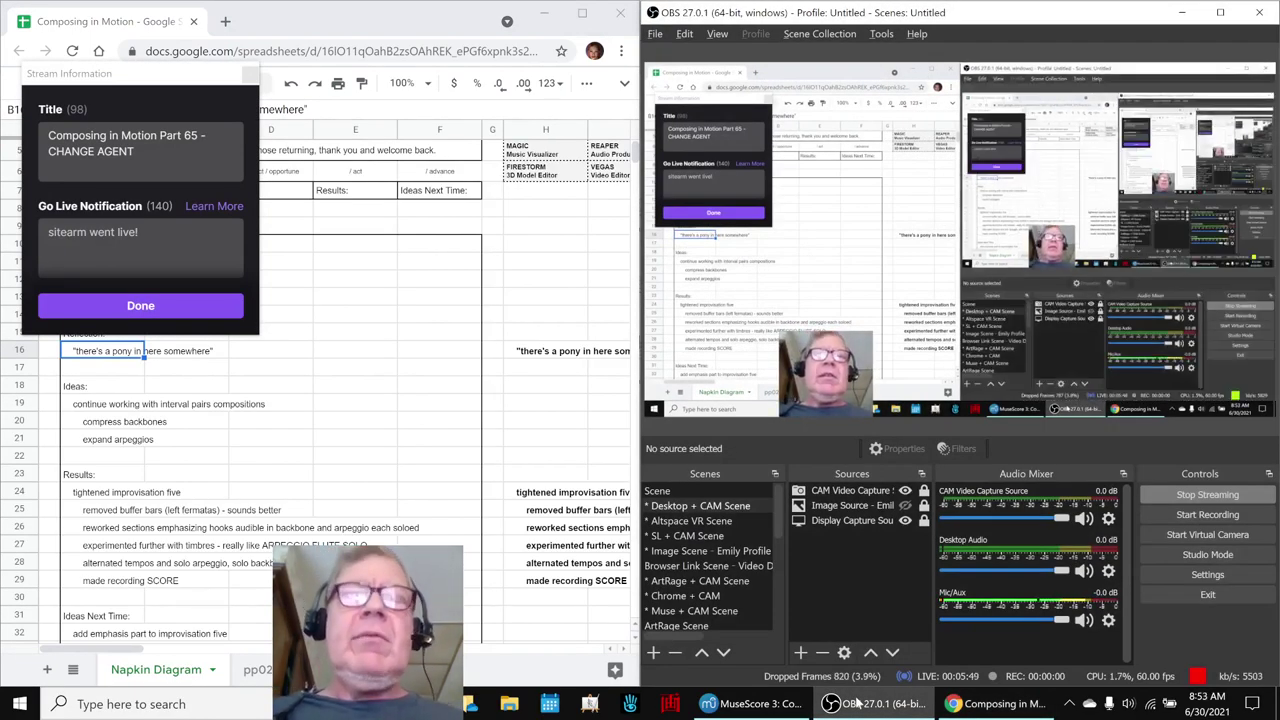